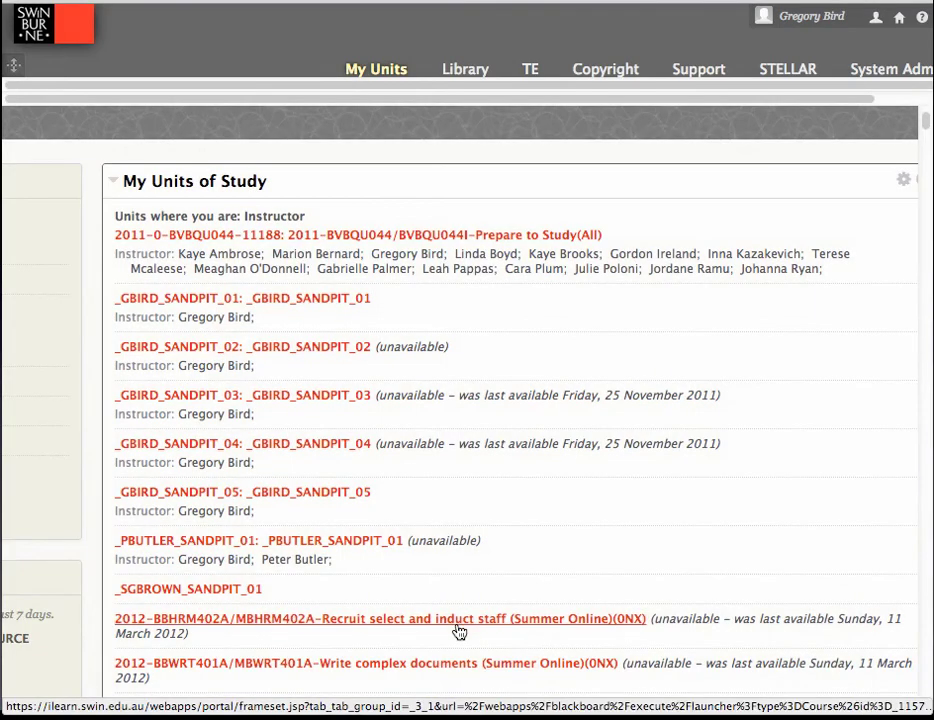
# Open the unit 2012-BBHRM402A/MBHRM402A-Recruit select and induct staff (Summer Online)(0NX) and go to its Assessments area.
pyautogui.click(458, 627)
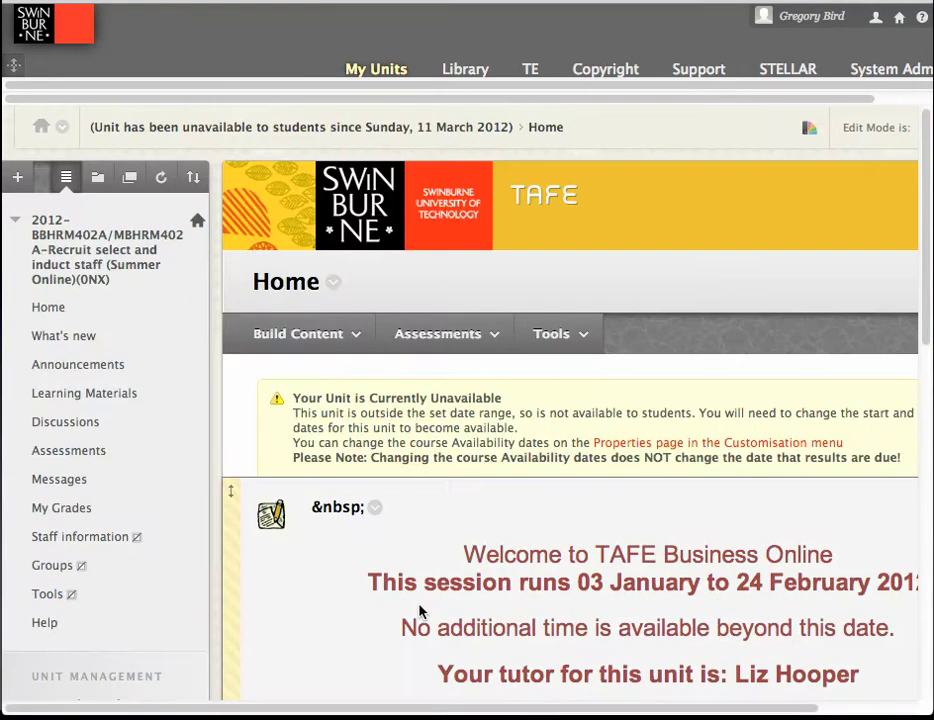
pyautogui.scroll(-5, 420, 610)
pyautogui.scroll(-7, 420, 610)
pyautogui.scroll(-2, 411, 609)
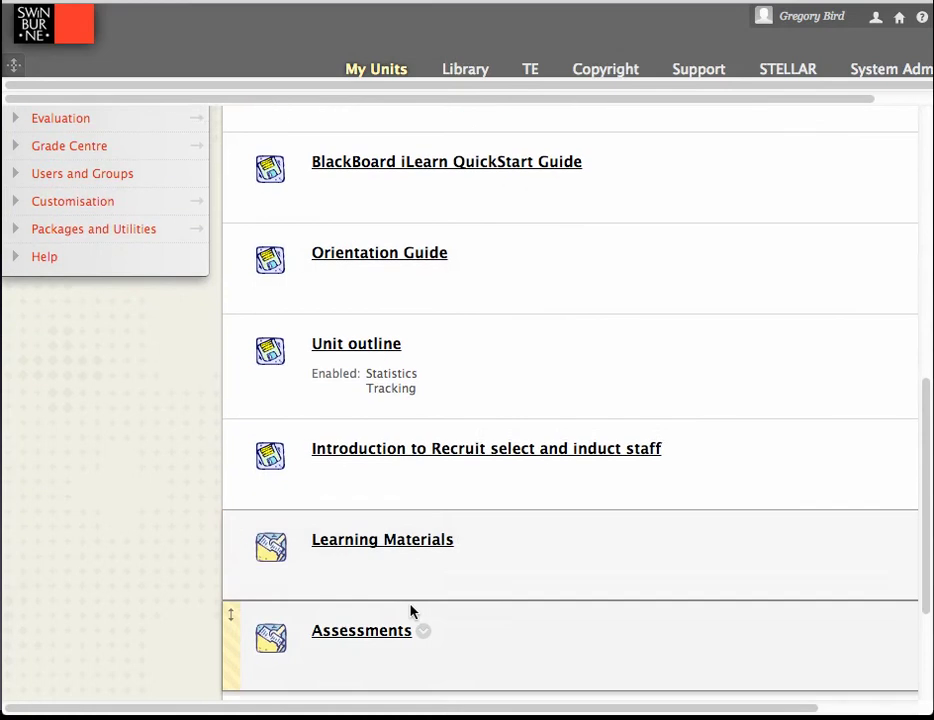
pyautogui.click(376, 610)
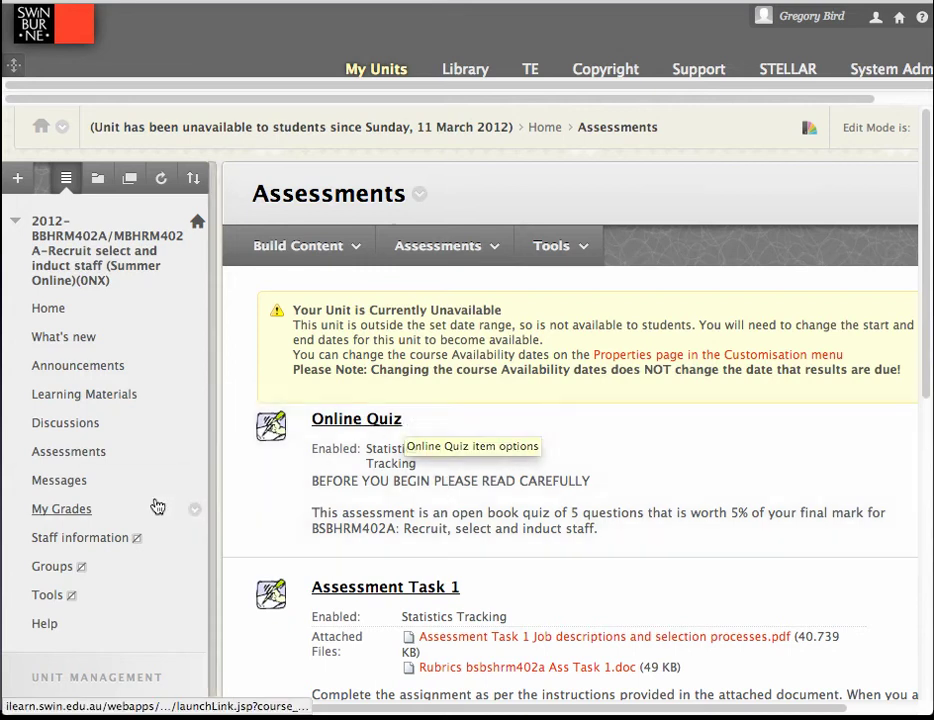
# Open the Tests, Surveys and Pools page from the Recruit select and induct staff unit's tools.
pyautogui.scroll(-5, 152, 507)
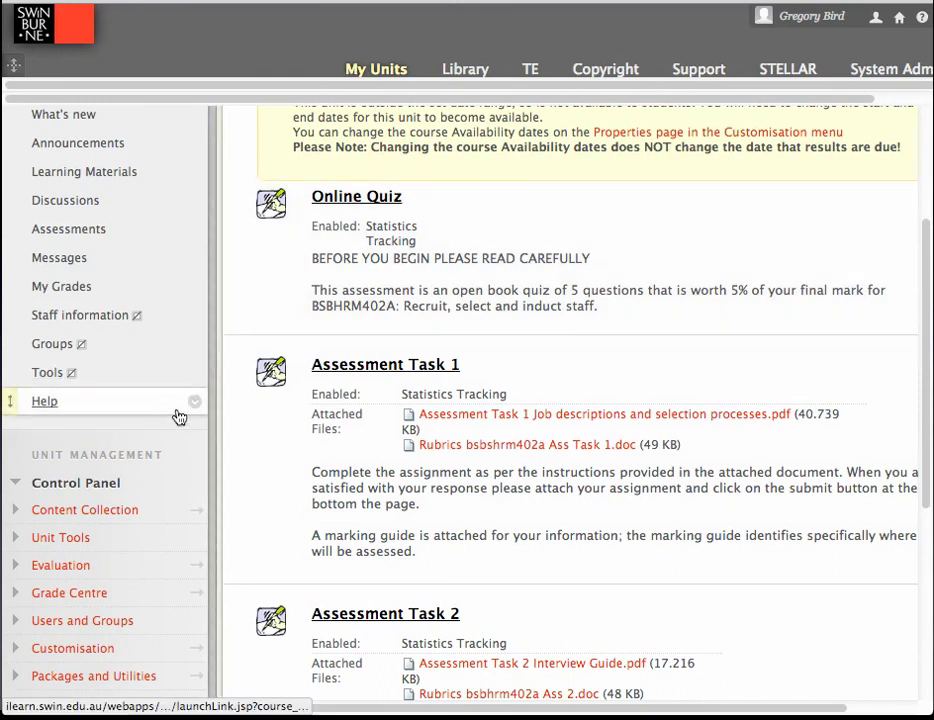
pyautogui.click(45, 541)
pyautogui.scroll(-3, 60, 560)
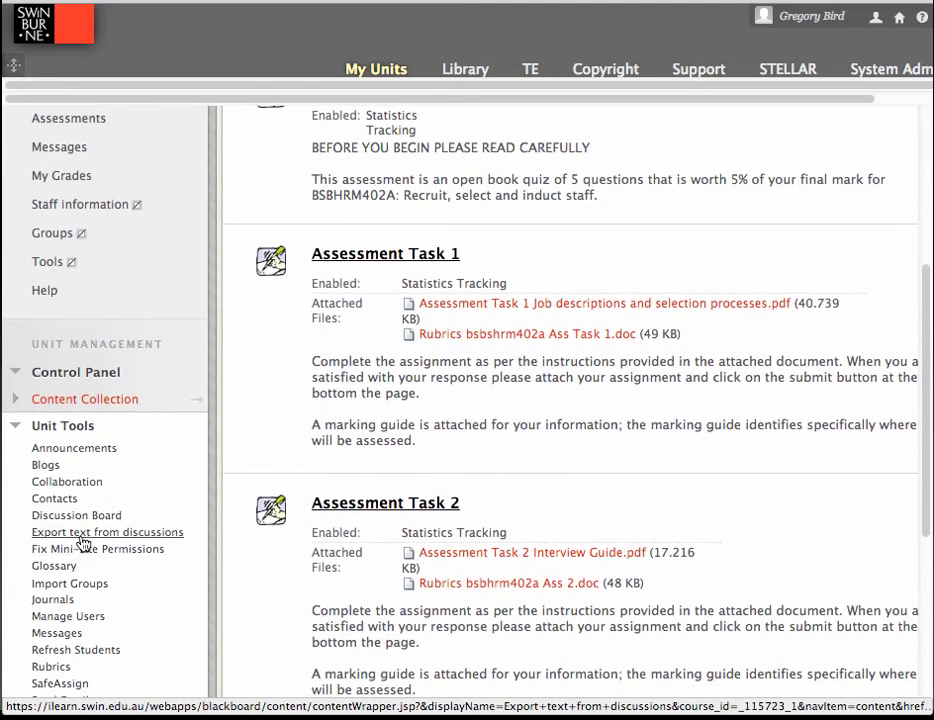
pyautogui.scroll(-1, 83, 543)
pyautogui.scroll(-5, 83, 543)
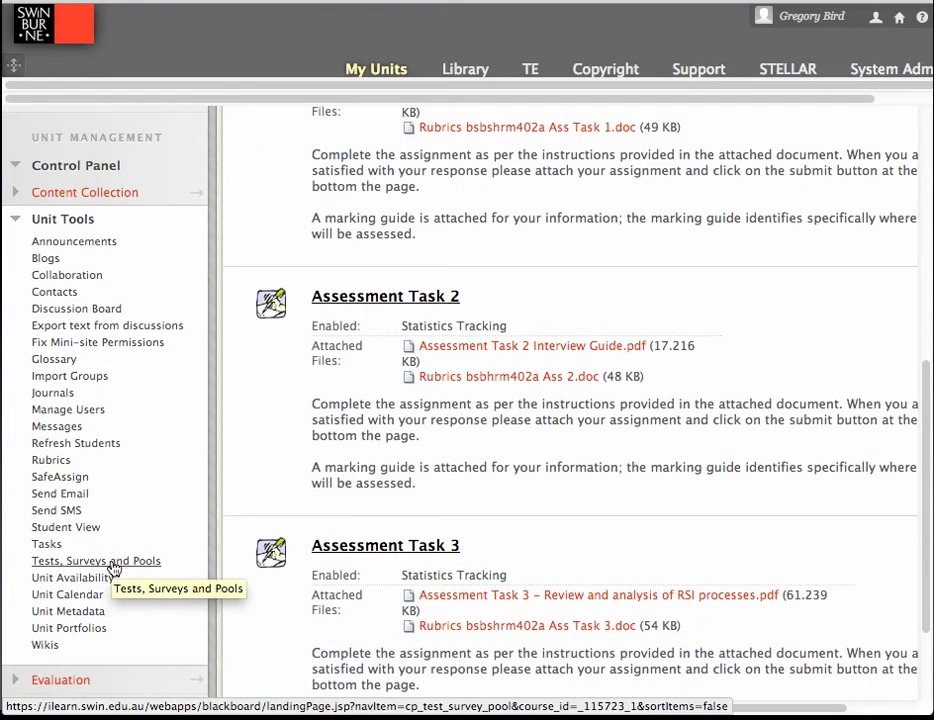
pyautogui.click(114, 566)
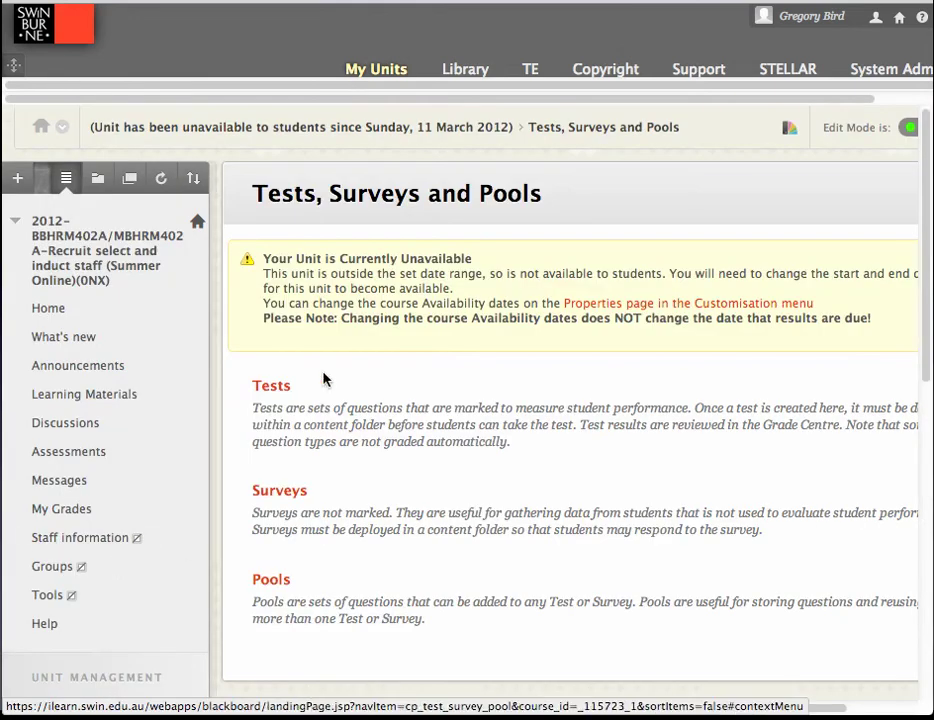
# Export the Online Quiz test from the unit's Tests list to the local computer.
pyautogui.click(270, 396)
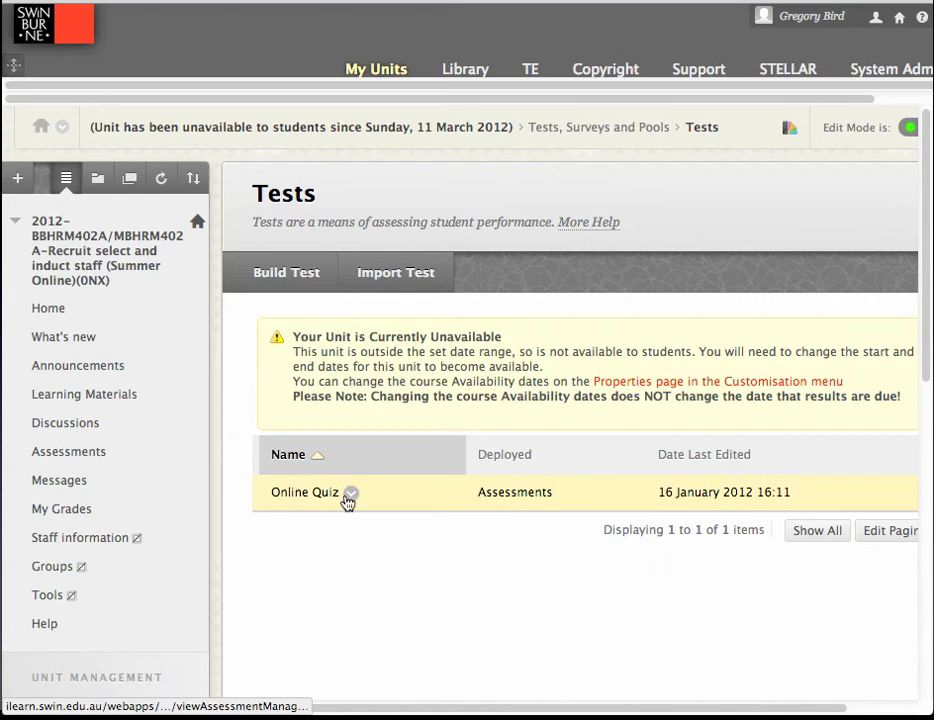
pyautogui.click(350, 494)
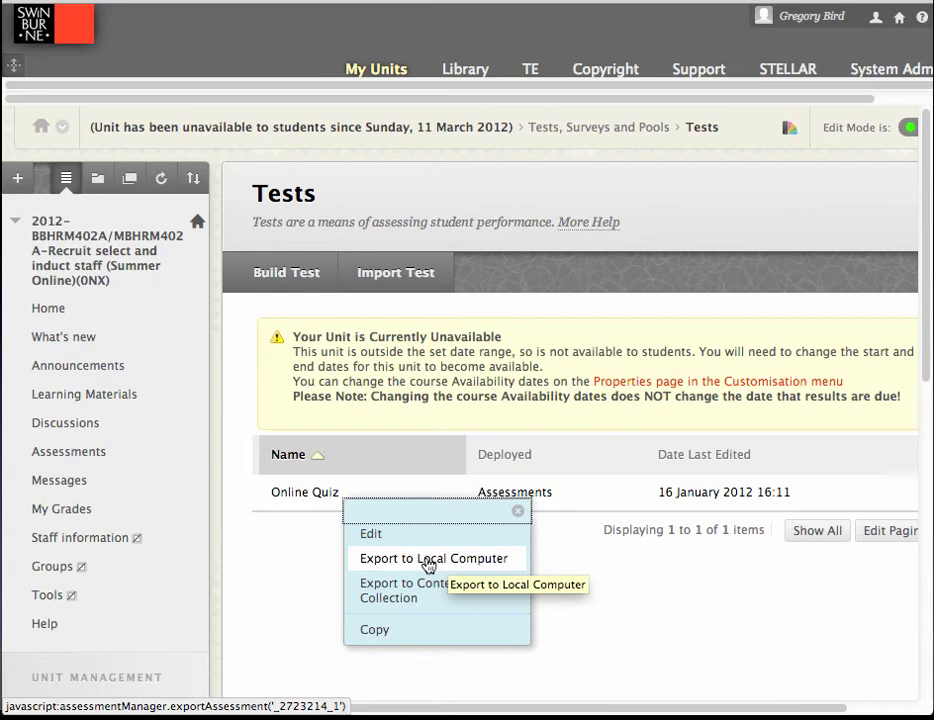
pyautogui.click(472, 562)
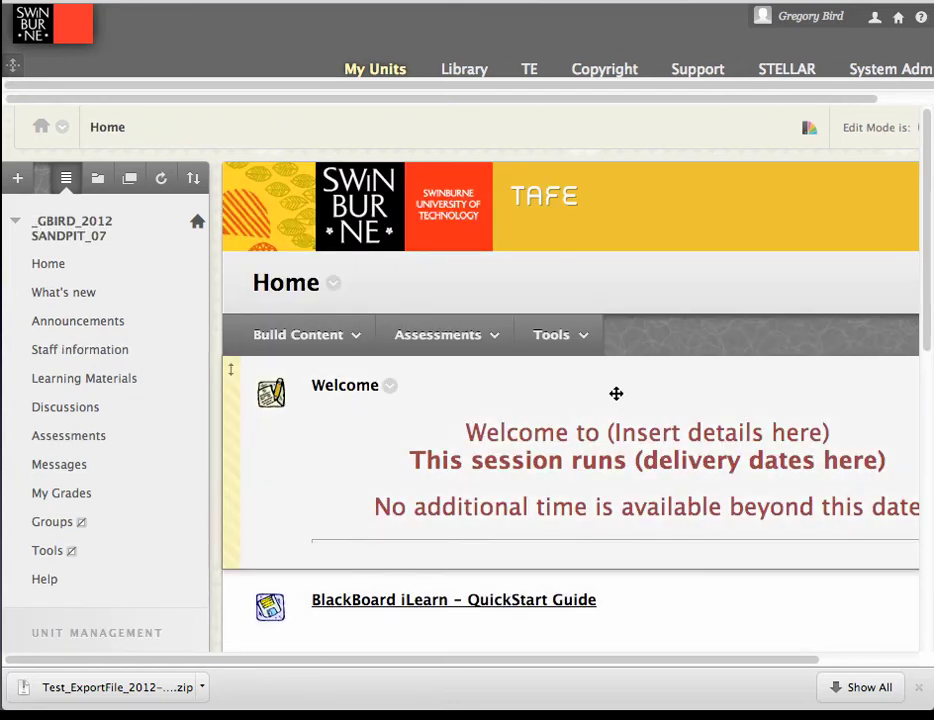
# Open the list of existing tests in the 2012 SANDPIT_07 unit through its Tests, Surveys and Pools tool.
pyautogui.scroll(-5, 615, 393)
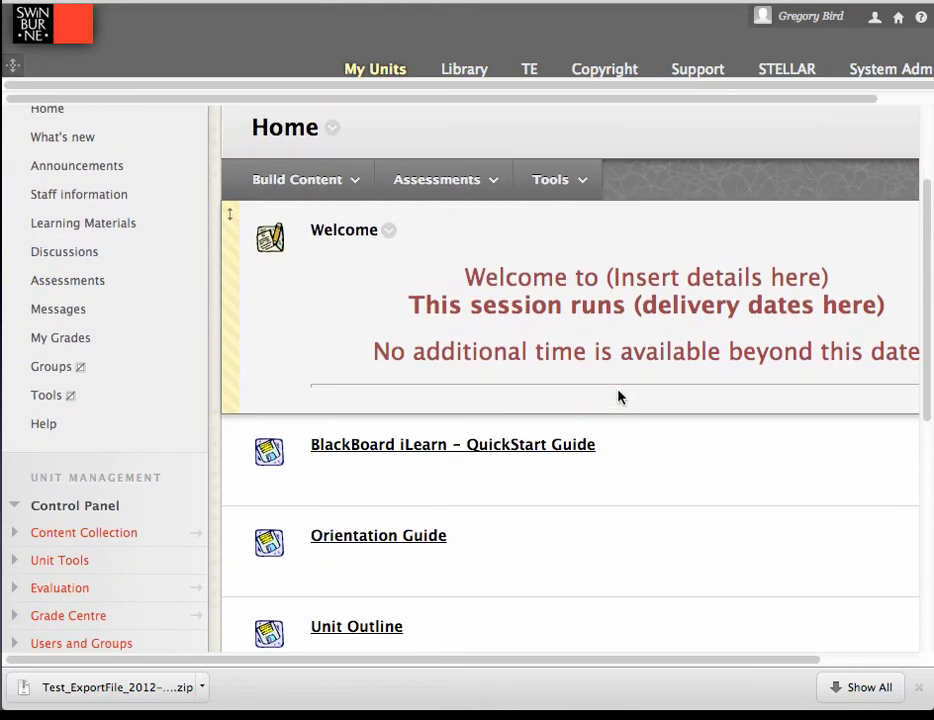
pyautogui.scroll(-3, 617, 393)
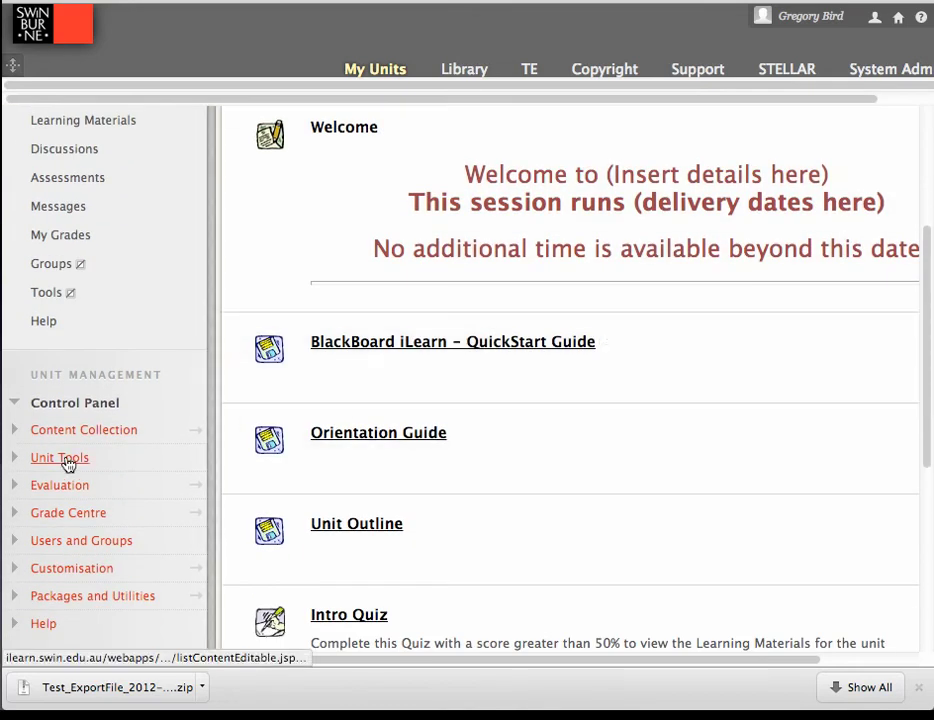
pyautogui.click(67, 460)
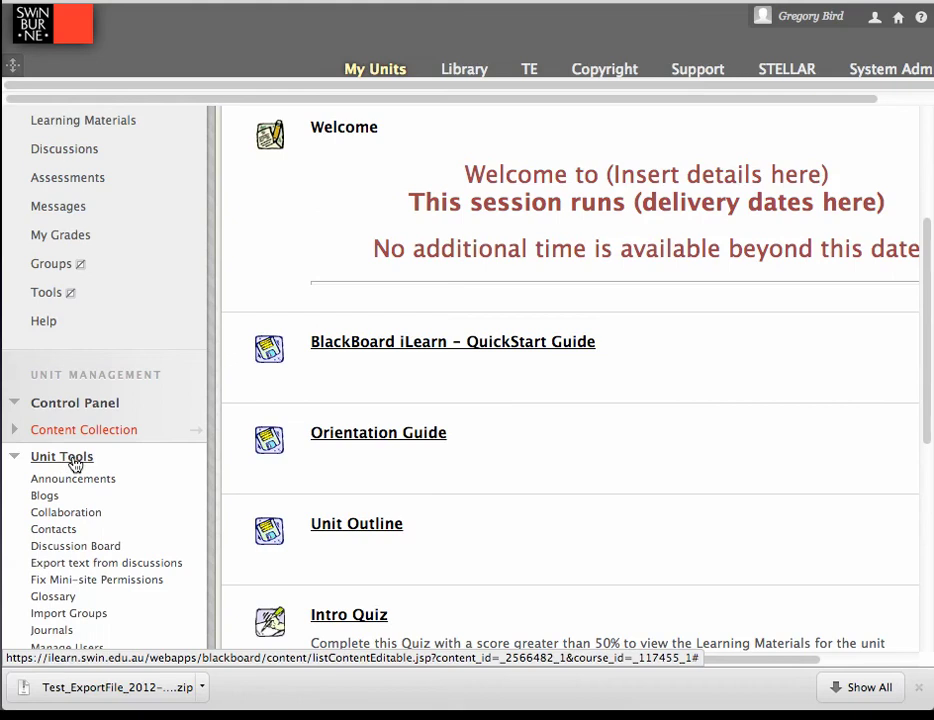
pyautogui.scroll(-6, 73, 464)
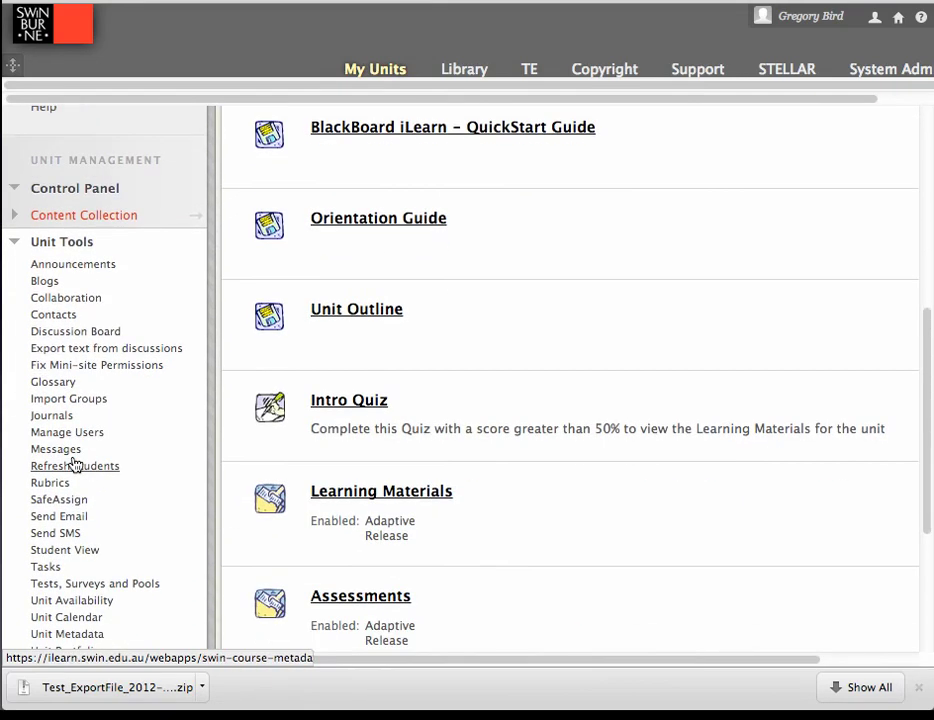
pyautogui.hscroll(2, 62, 463)
pyautogui.hscroll(-2, 62, 463)
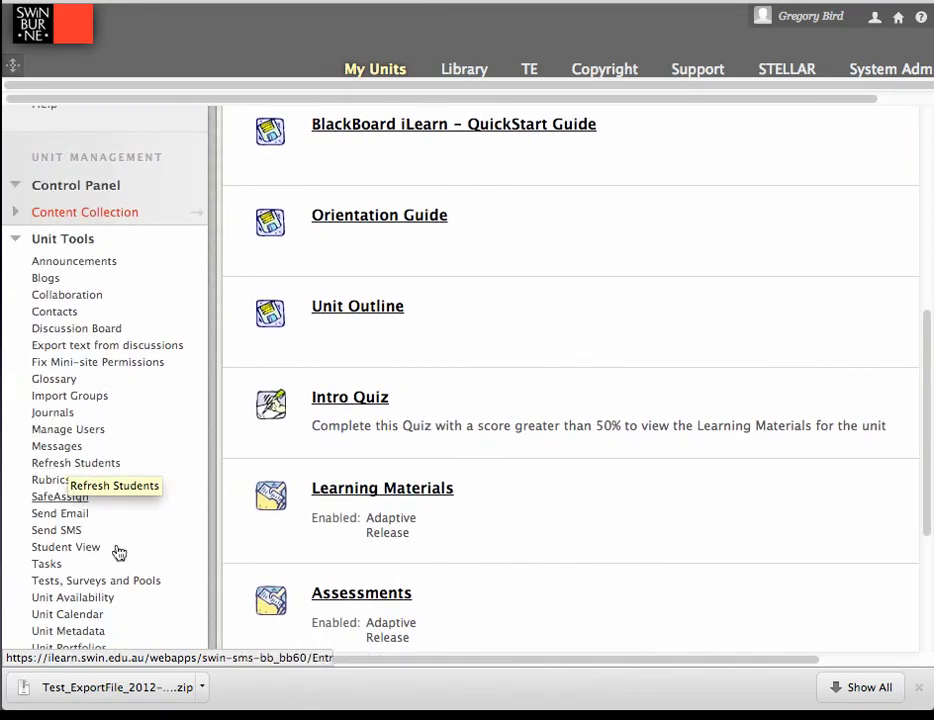
pyautogui.click(91, 582)
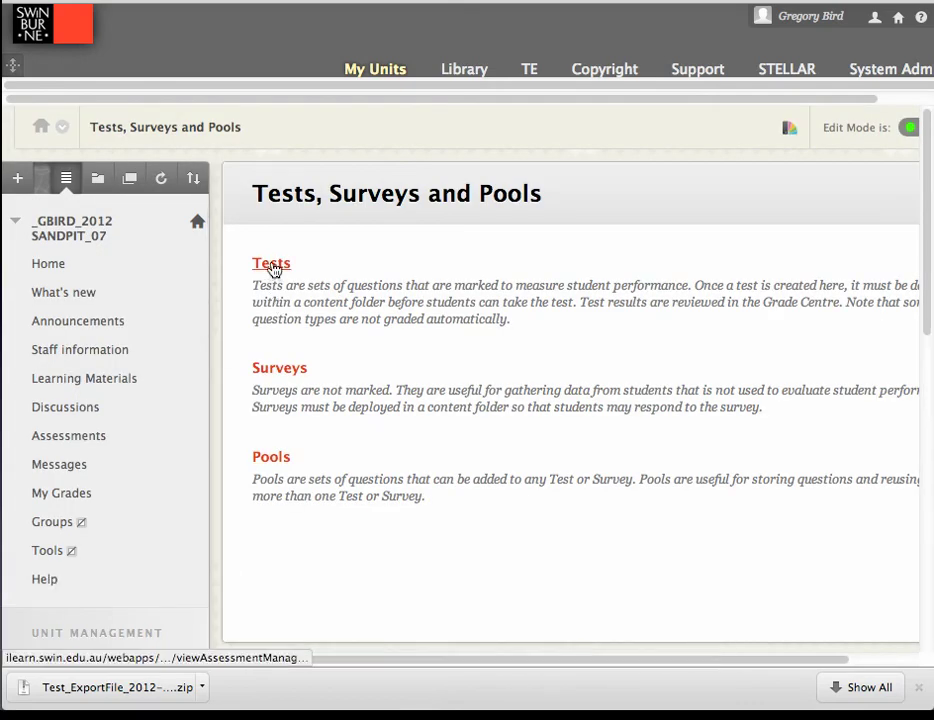
pyautogui.click(272, 266)
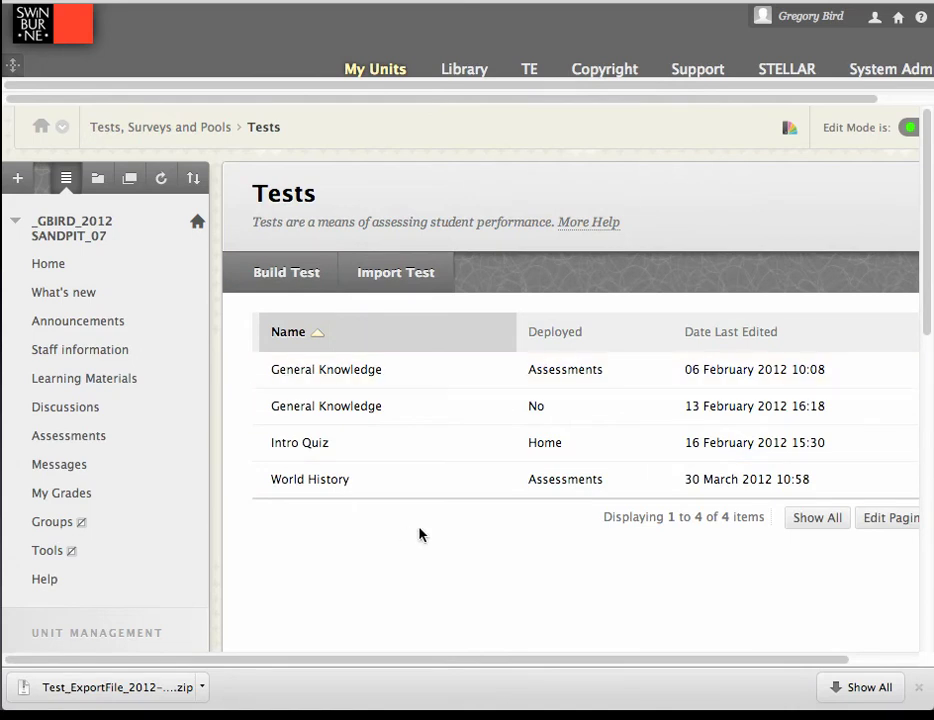
# Start a test import and attach Test_ExportFile_2012-0-BBHRM402A-16245_Online Quiz.zip from the Downloads folder.
pyautogui.click(400, 272)
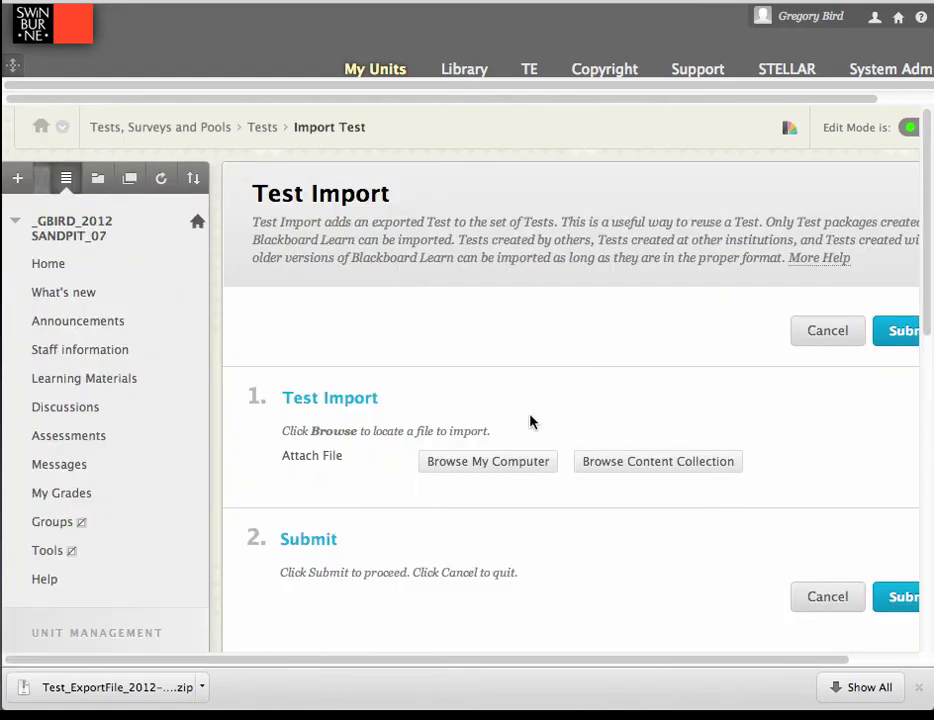
pyautogui.click(507, 463)
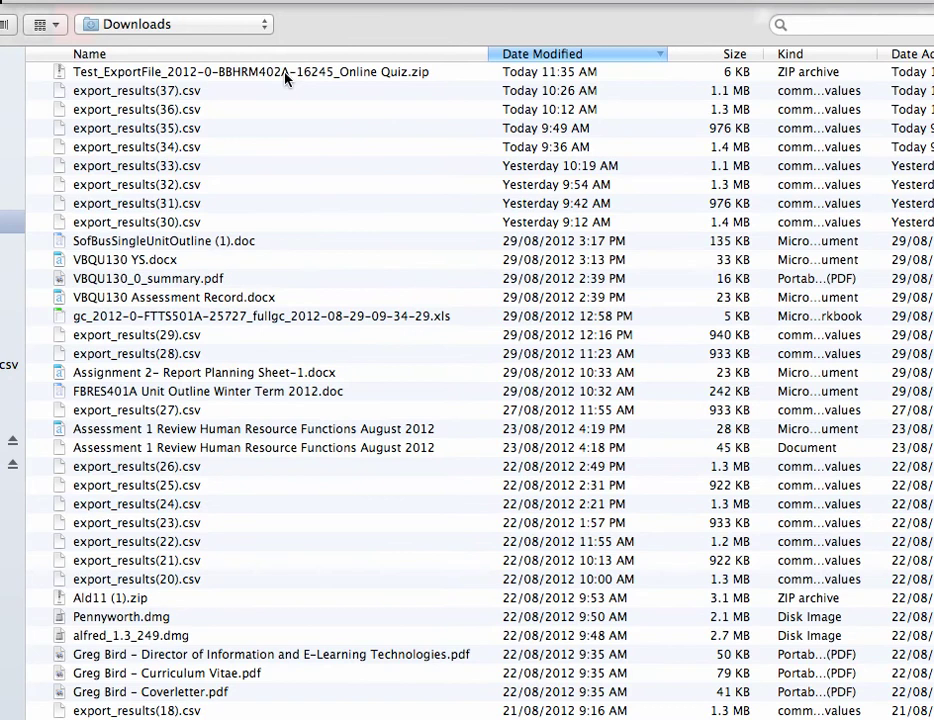
pyautogui.click(285, 74)
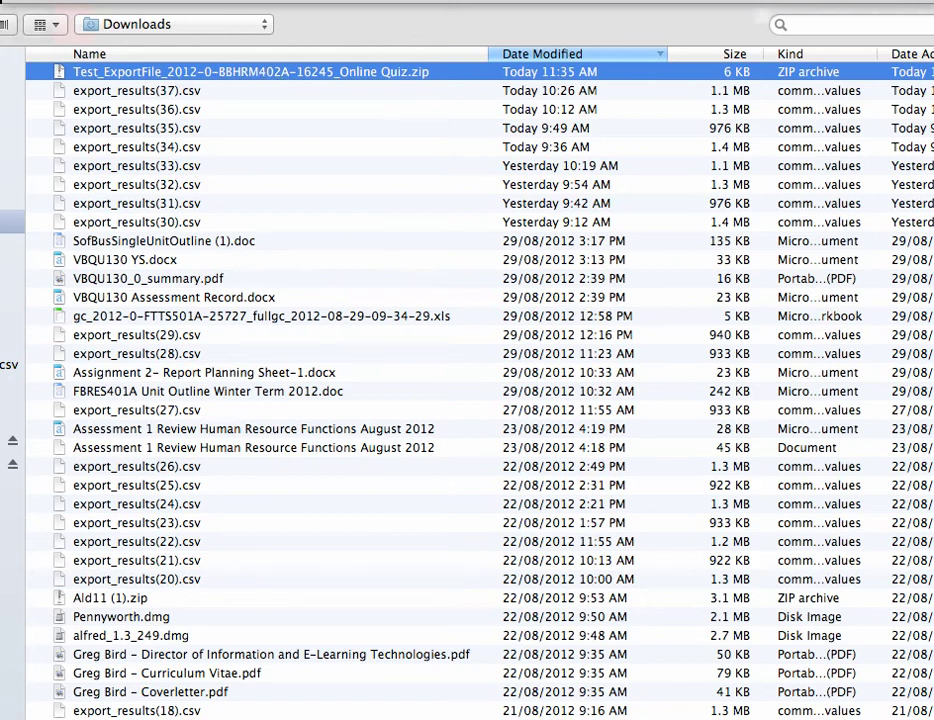
pyautogui.press('Return')
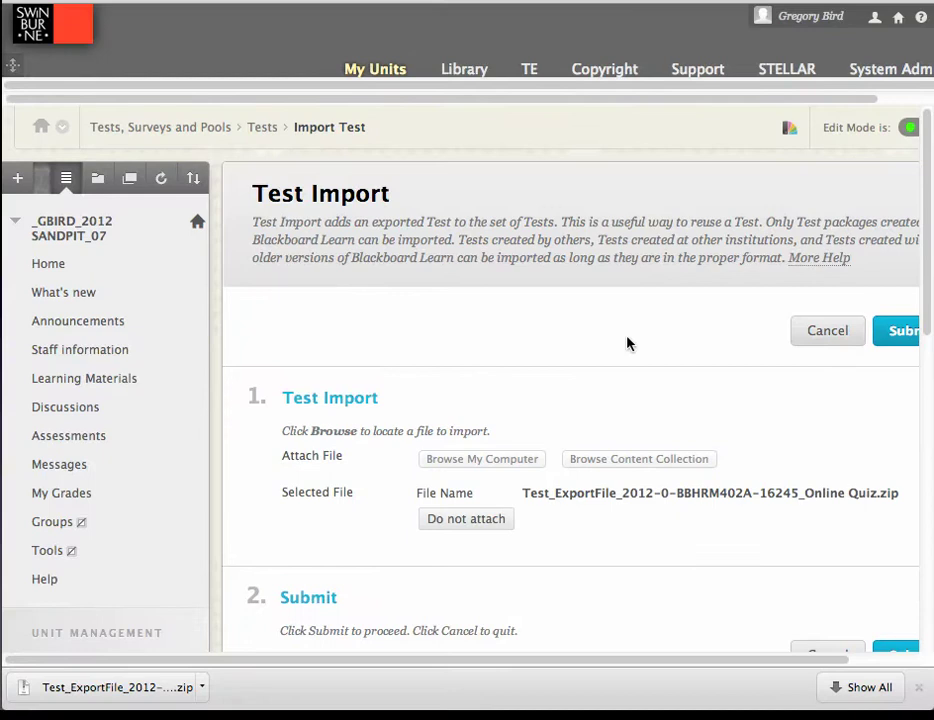
# Submit the test import and check its status in the import log.
pyautogui.scroll(-10, 648, 368)
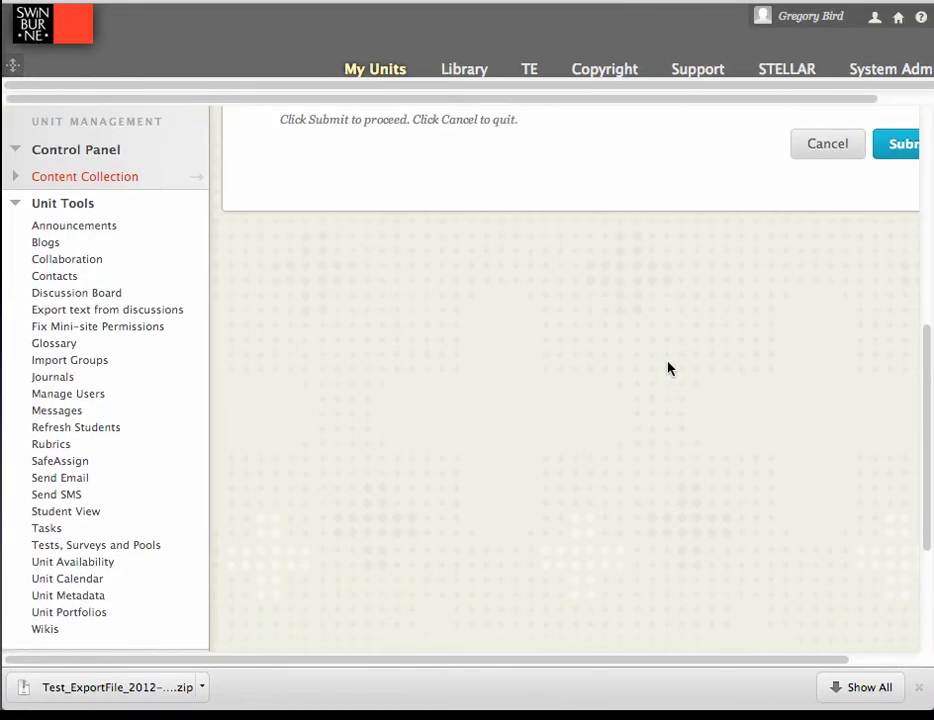
pyautogui.click(904, 147)
pyautogui.scroll(3, 761, 369)
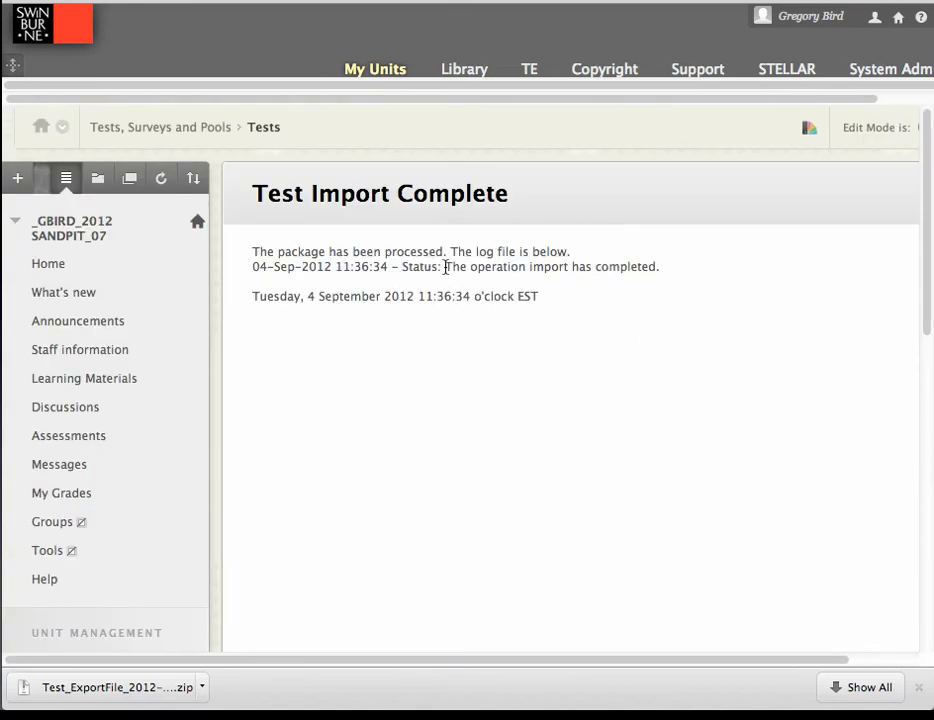
pyautogui.moveTo(446, 267); pyautogui.dragTo(633, 350)
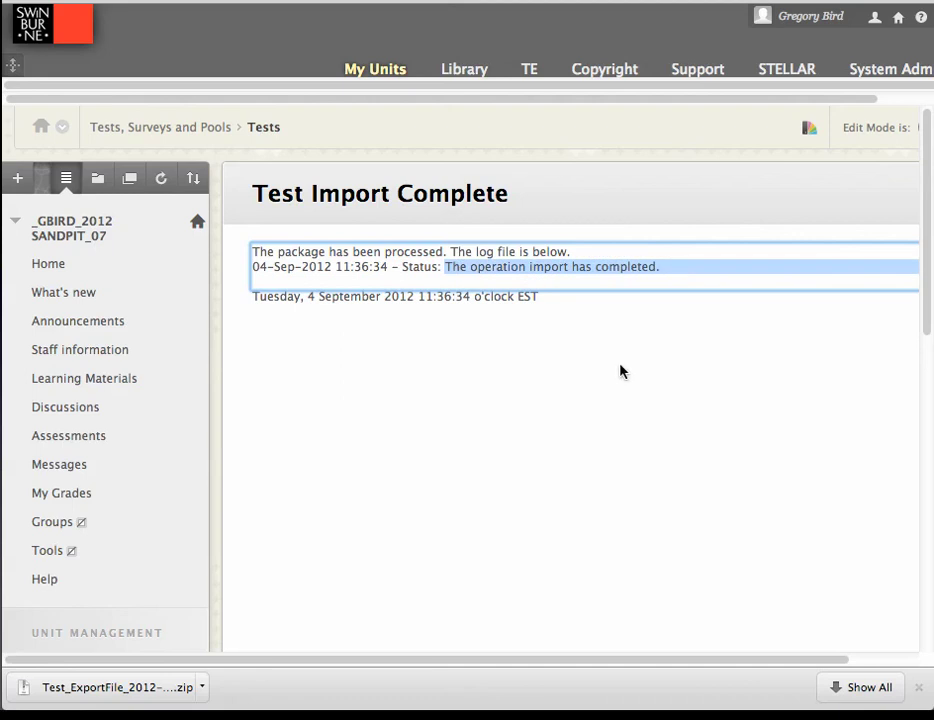
pyautogui.click(620, 372)
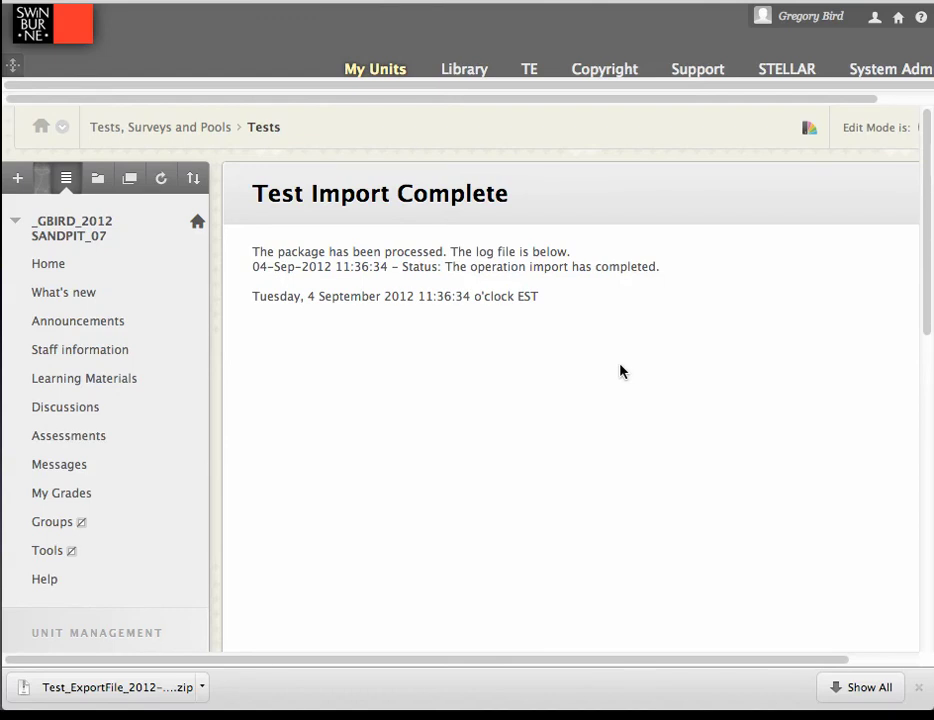
# Open the sandpit unit's Assessments area and look through the items it contains.
pyautogui.scroll(-3, 620, 372)
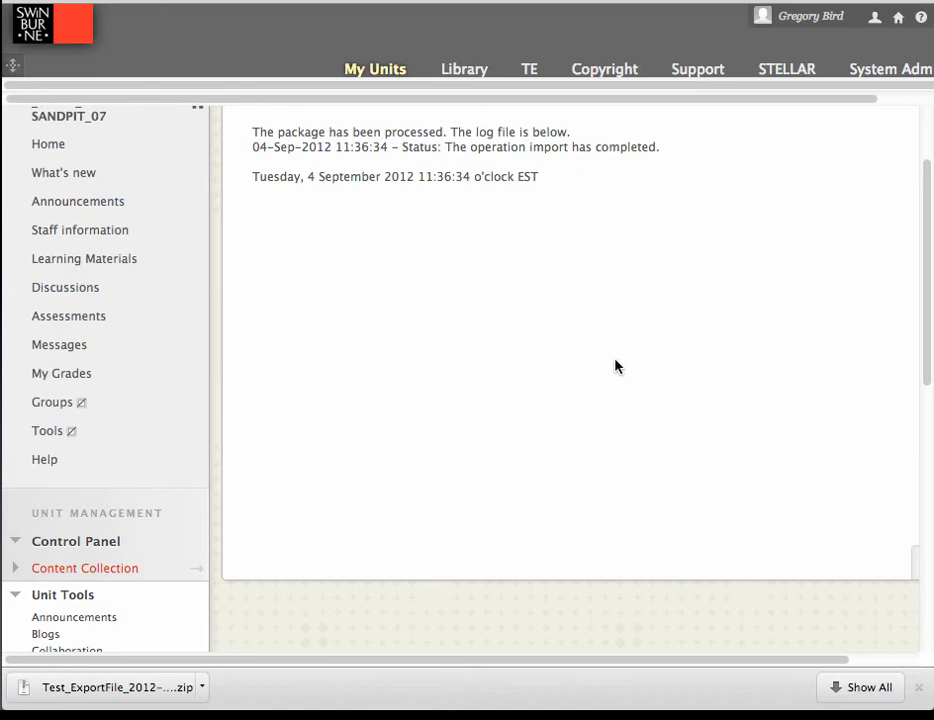
pyautogui.click(80, 326)
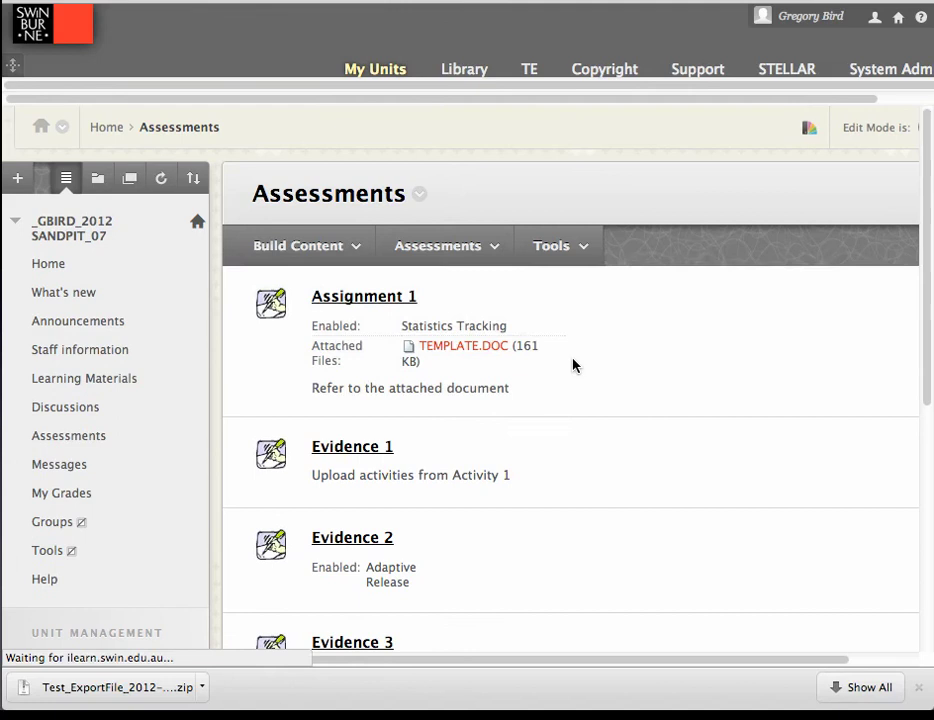
pyautogui.scroll(-4, 580, 368)
pyautogui.scroll(-3, 581, 370)
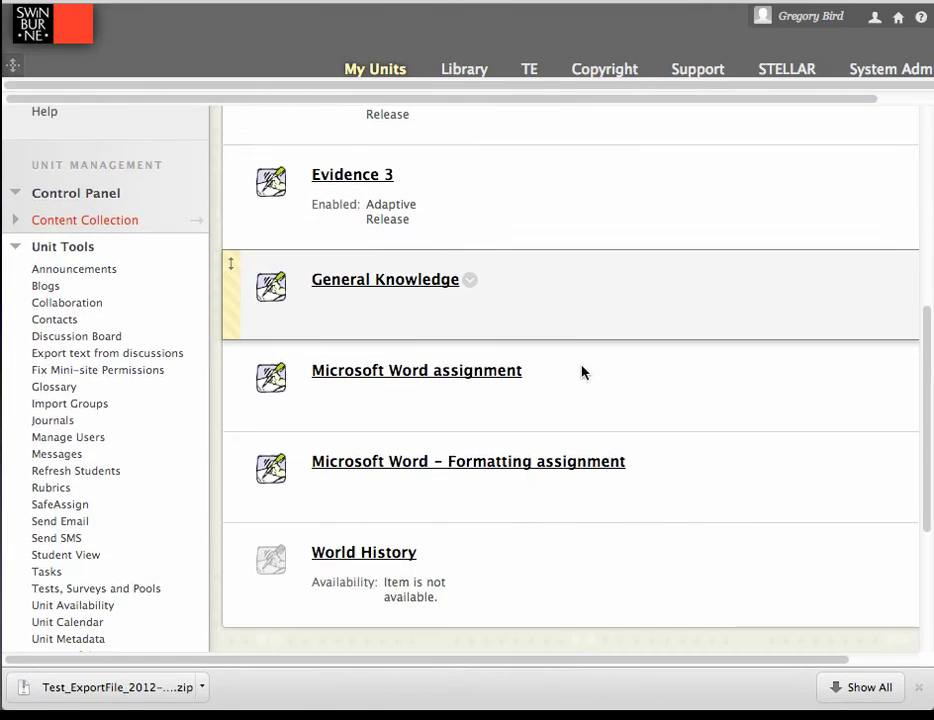
pyautogui.scroll(6, 581, 370)
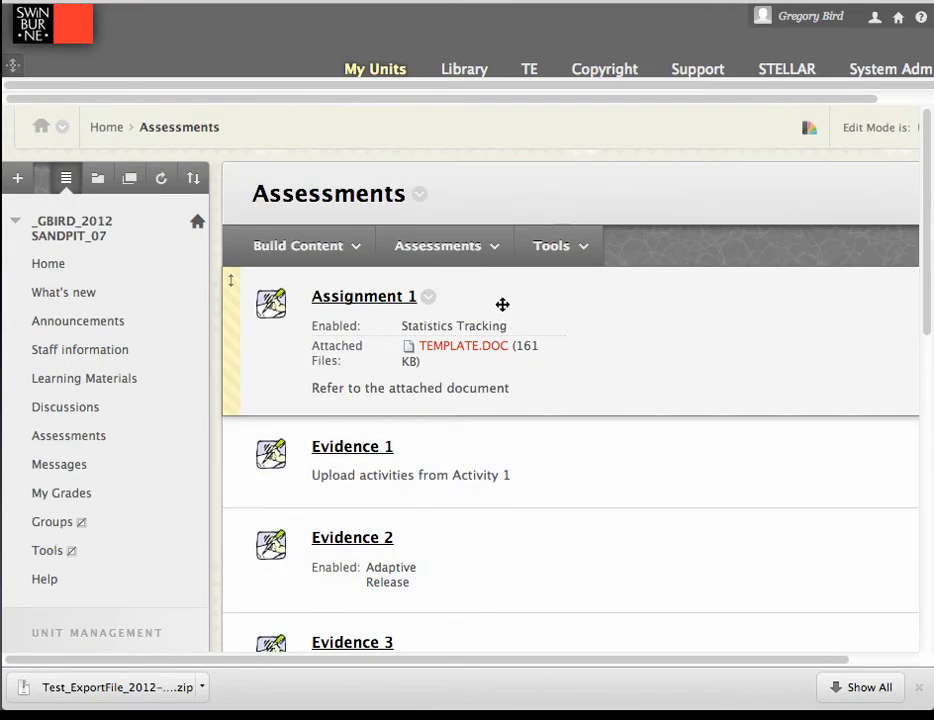
# Deploy the existing Online Quiz test in the Assessments area and go to its Test Availability options.
pyautogui.click(458, 258)
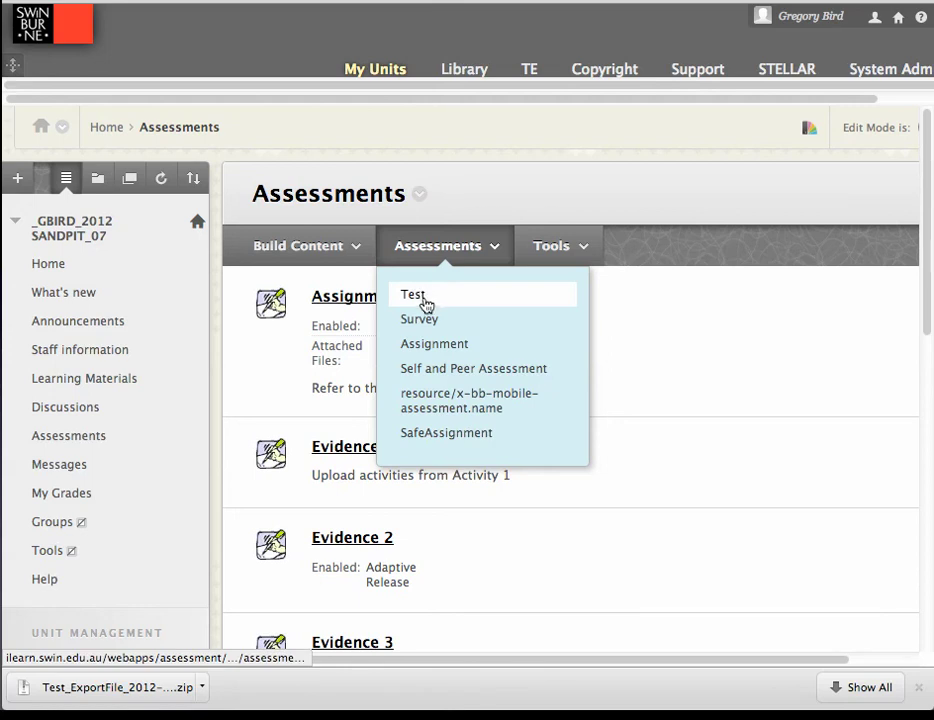
pyautogui.click(441, 300)
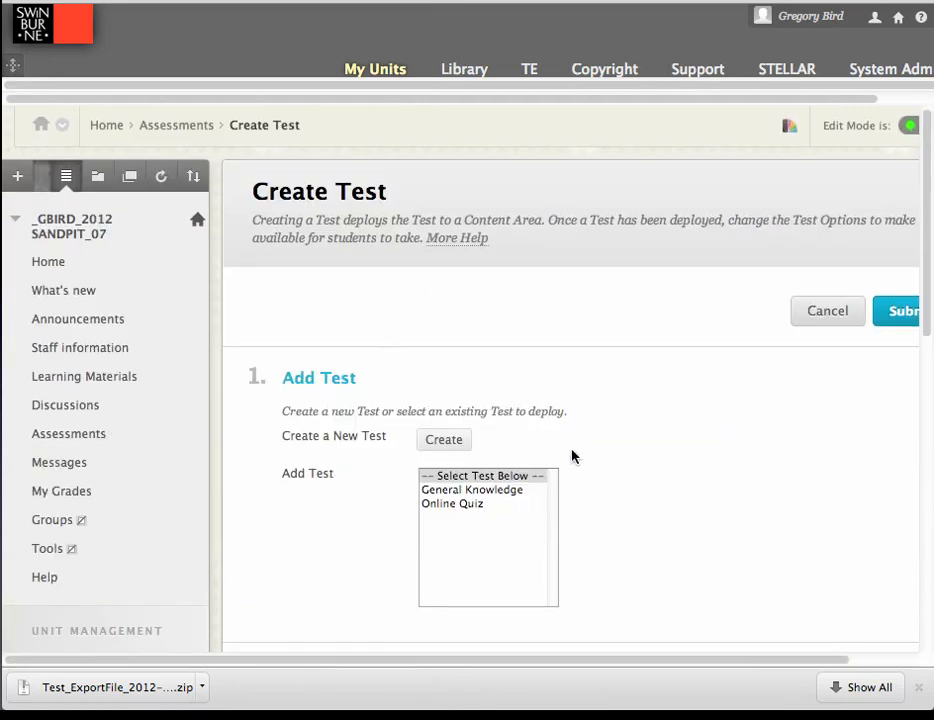
pyautogui.scroll(-1, 560, 455)
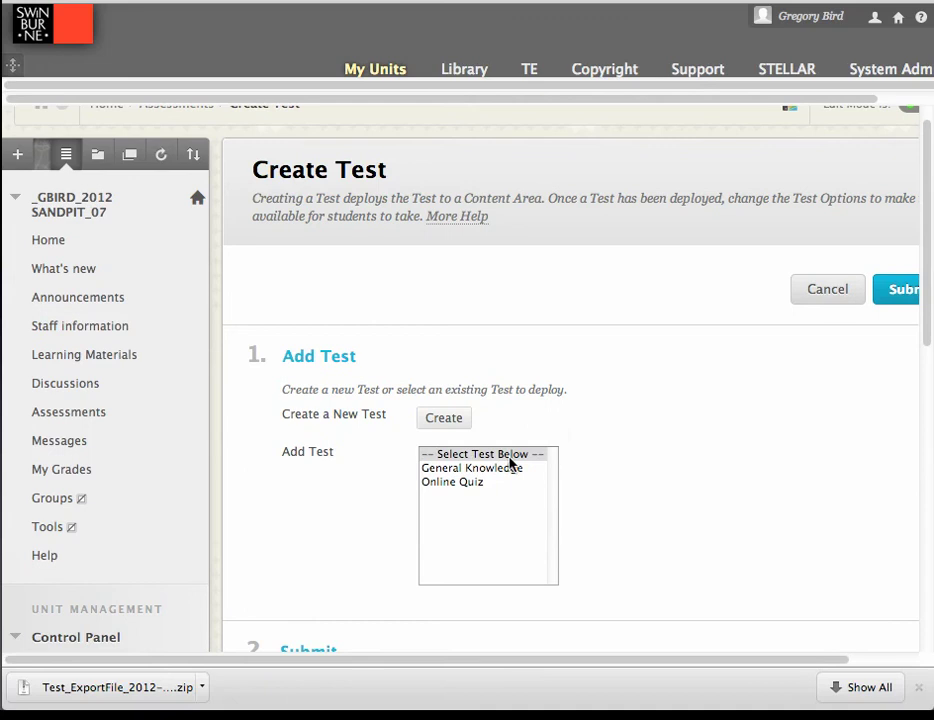
pyautogui.click(451, 484)
pyautogui.scroll(-2, 746, 519)
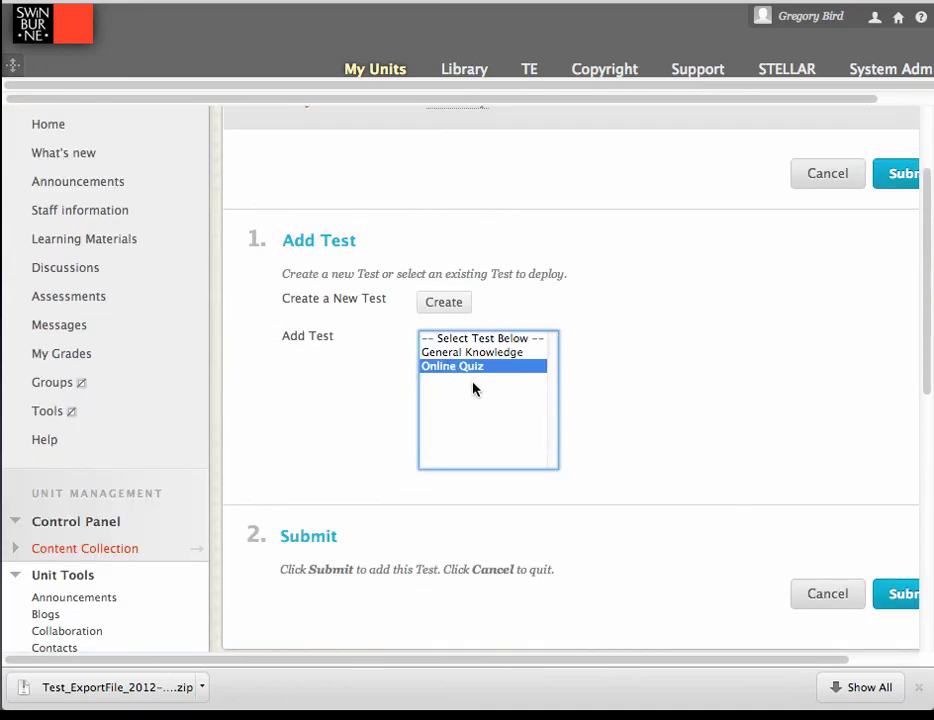
pyautogui.click(908, 594)
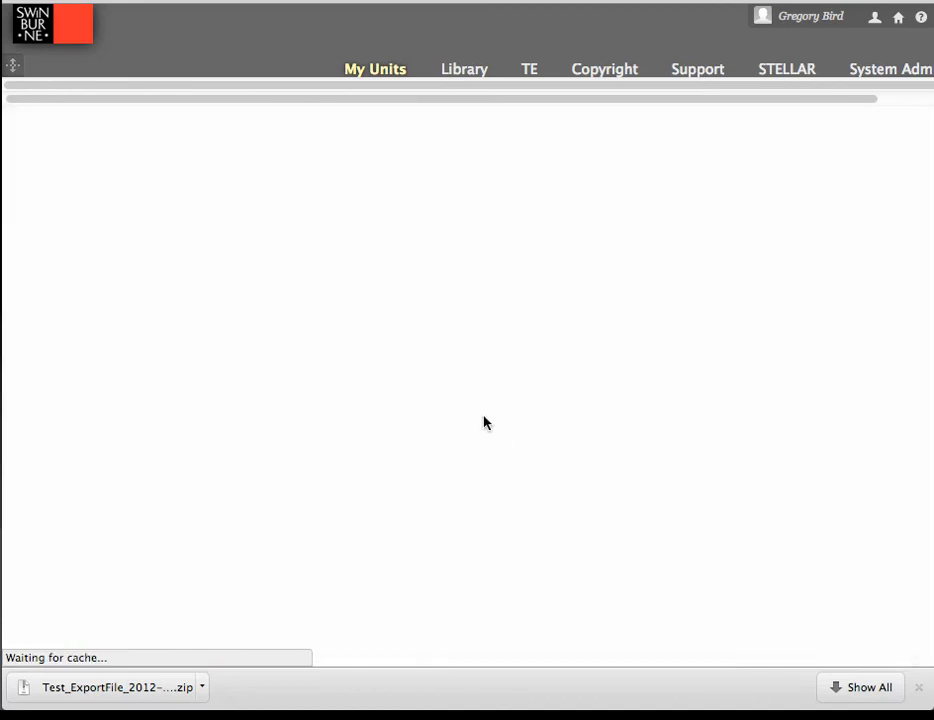
pyautogui.scroll(-10, 548, 406)
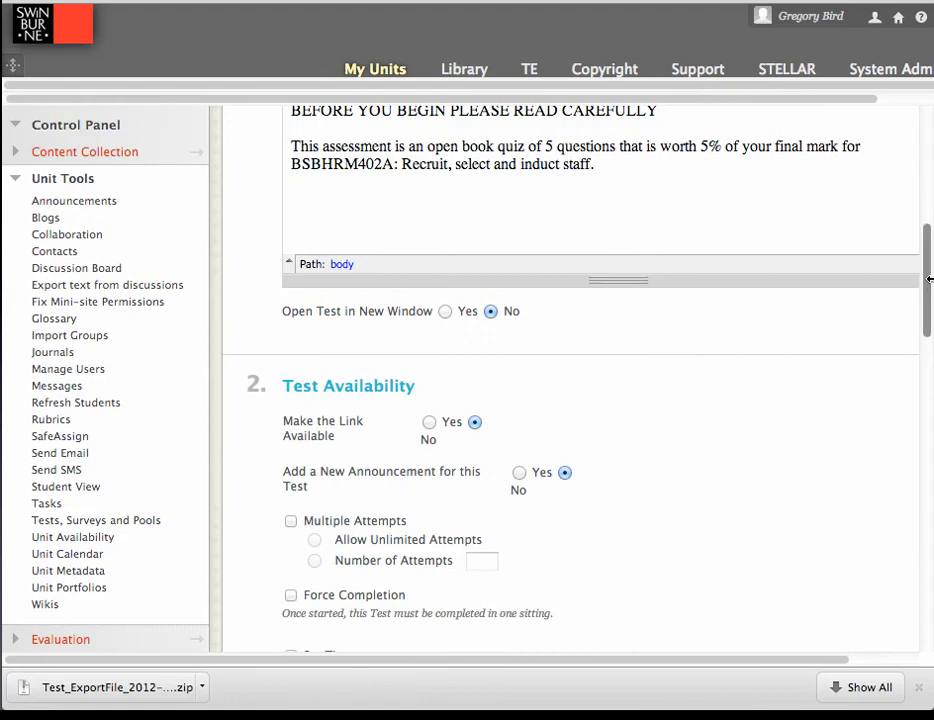
# Allow multiple attempts on the Online Quiz test with the number of attempts set to 3, and enable its timer.
pyautogui.moveTo(928, 278); pyautogui.dragTo(925, 241)
pyautogui.click(518, 338)
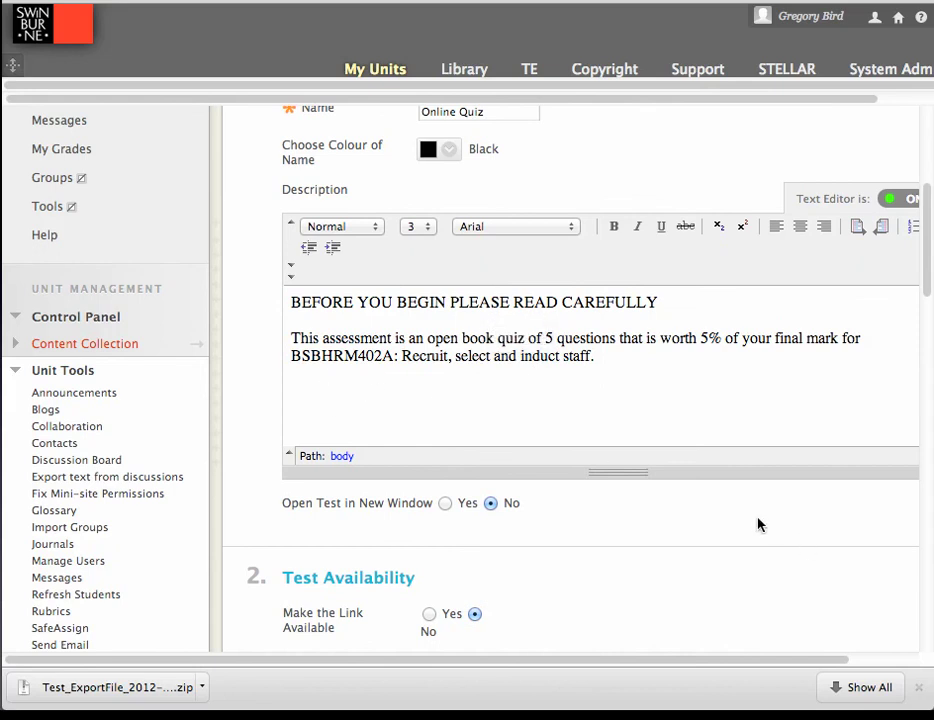
pyautogui.moveTo(926, 267); pyautogui.dragTo(922, 370)
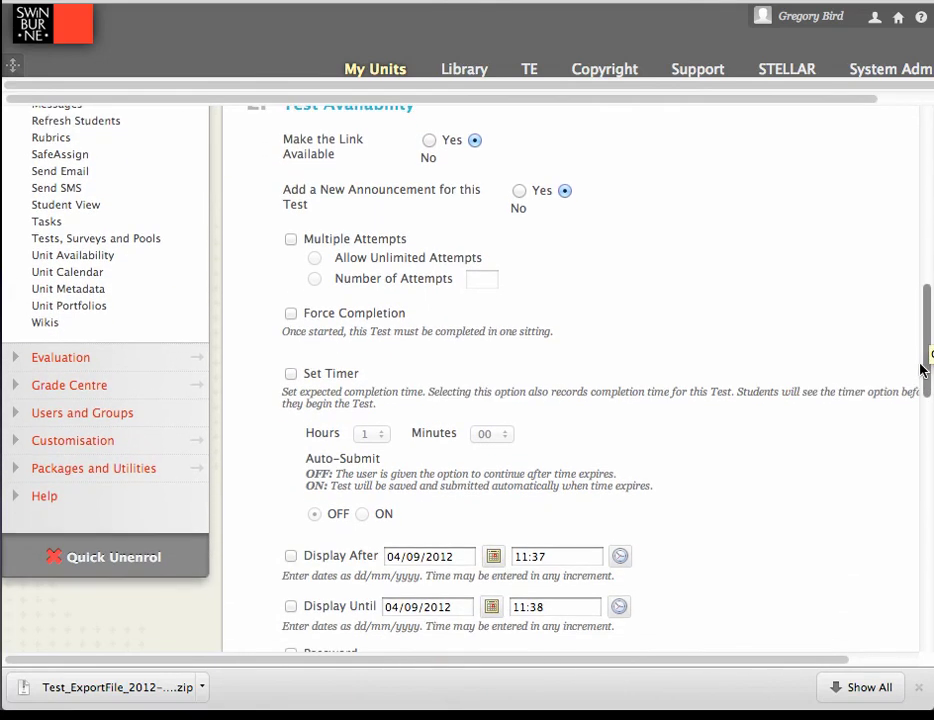
pyautogui.click(290, 241)
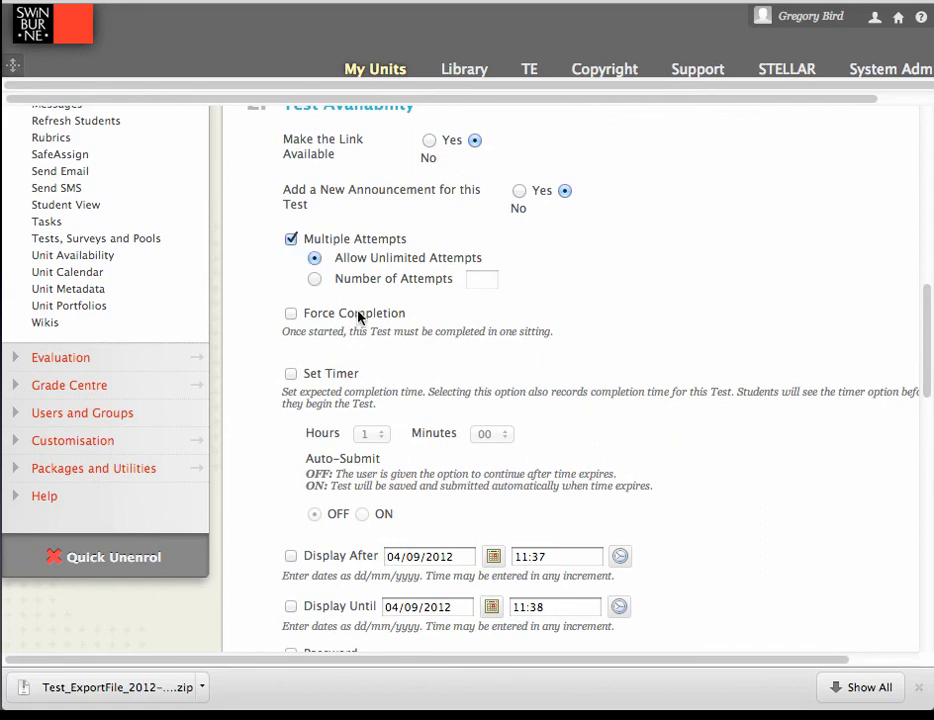
pyautogui.click(312, 279)
pyautogui.click(478, 279)
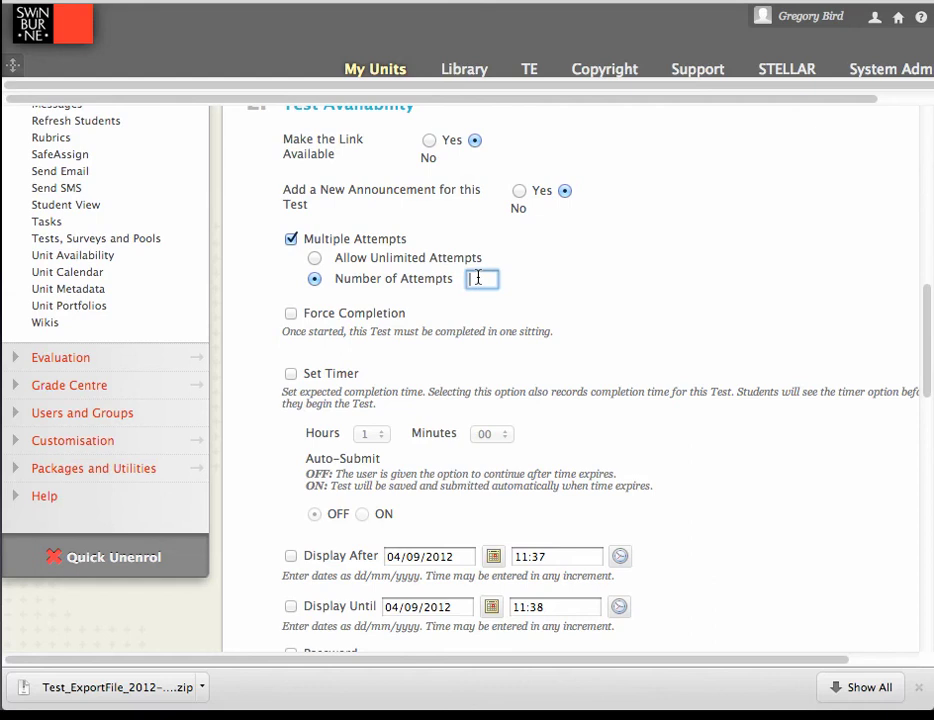
pyautogui.write('3')
pyautogui.click(511, 350)
pyautogui.click(290, 375)
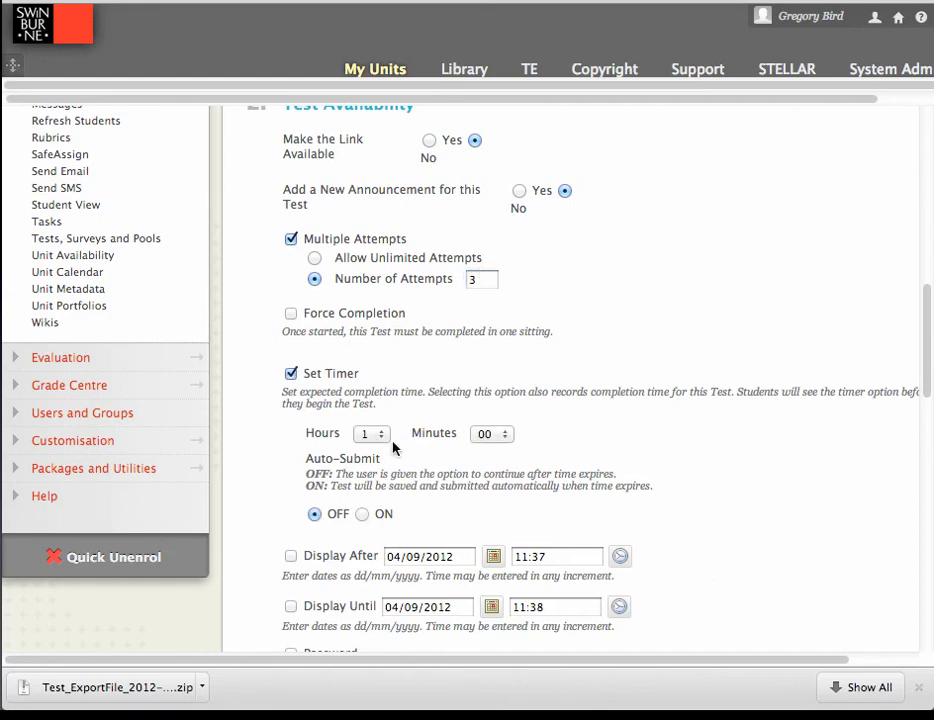
pyautogui.scroll(-5, 583, 473)
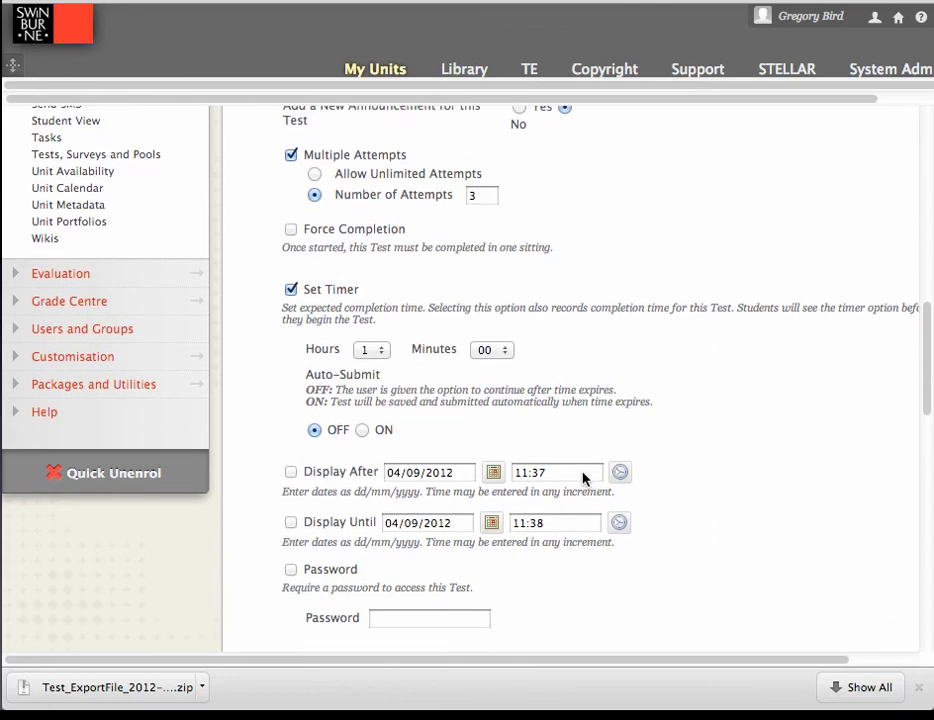